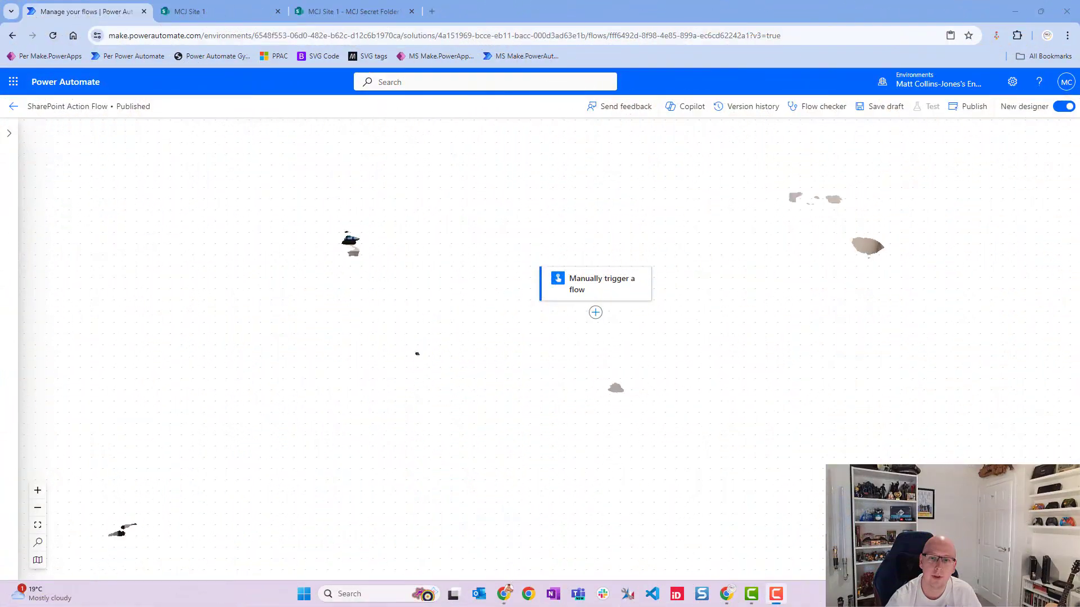
# Step: Add the SharePoint Create item action below the manual trigger of the flow
pyautogui.moveTo(733, 364); pyautogui.dragTo(711, 362)
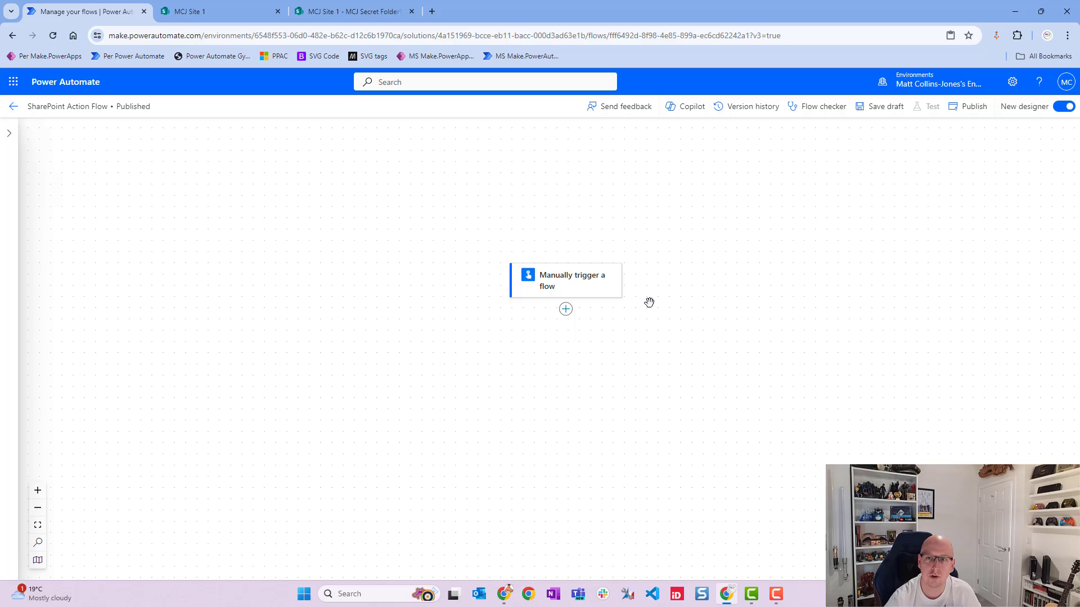
pyautogui.click(566, 310)
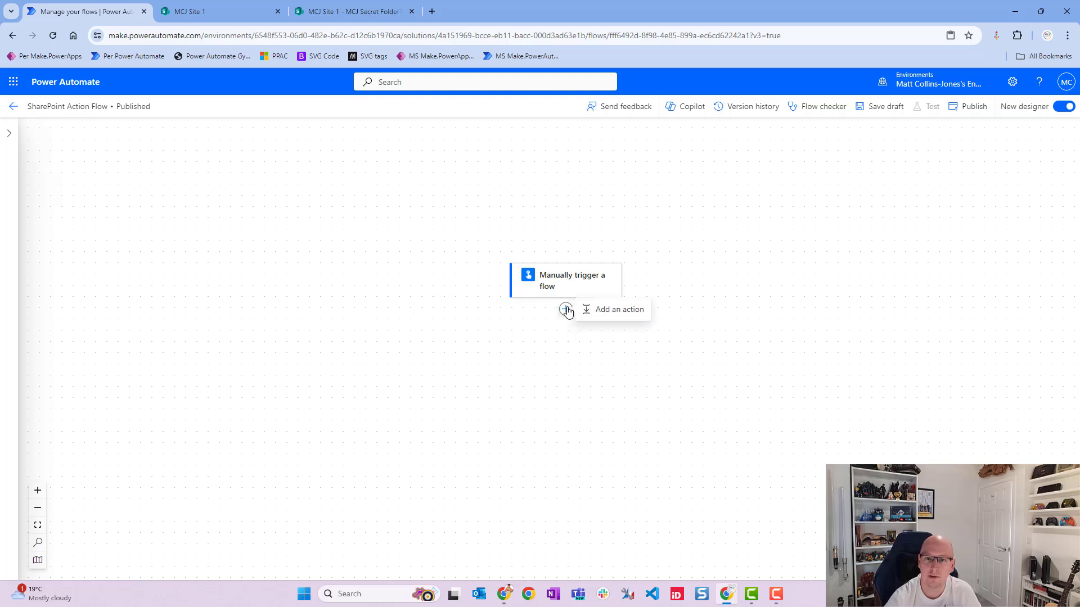
pyautogui.click(621, 310)
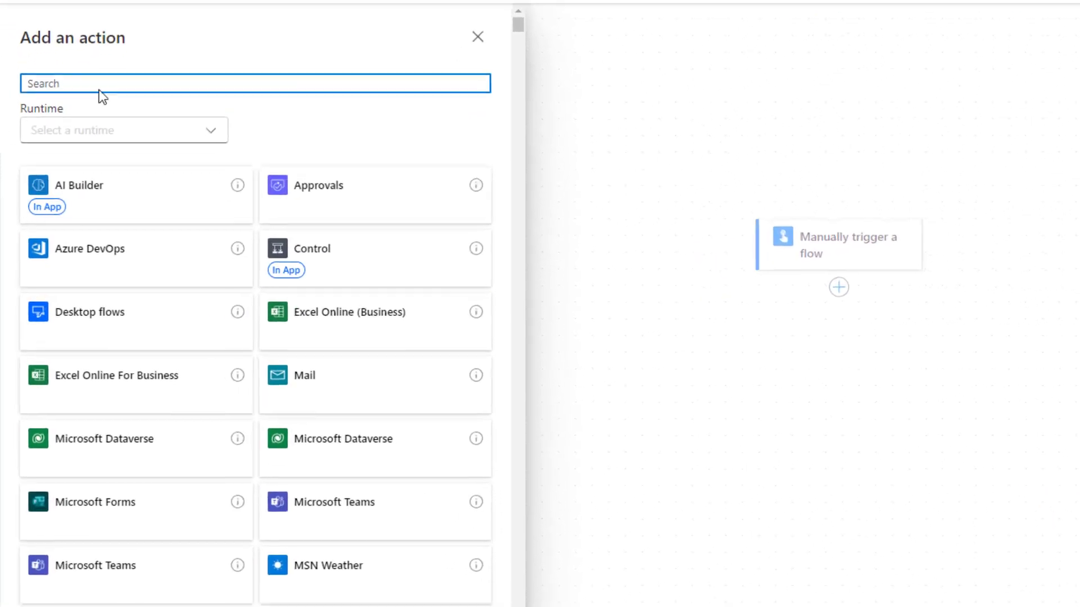
pyautogui.write('SharePoint')
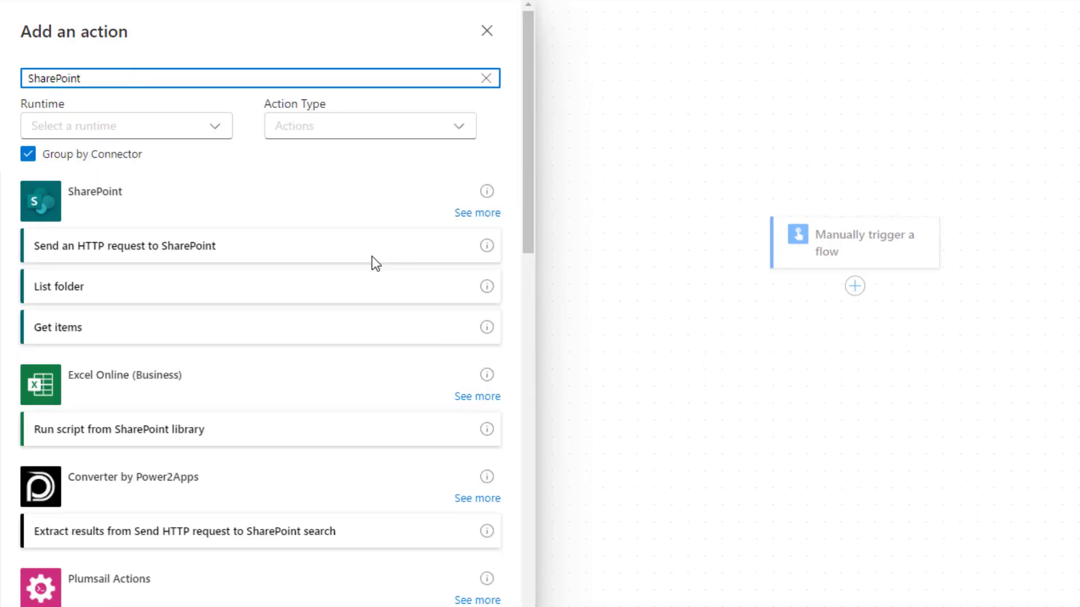
pyautogui.click(477, 214)
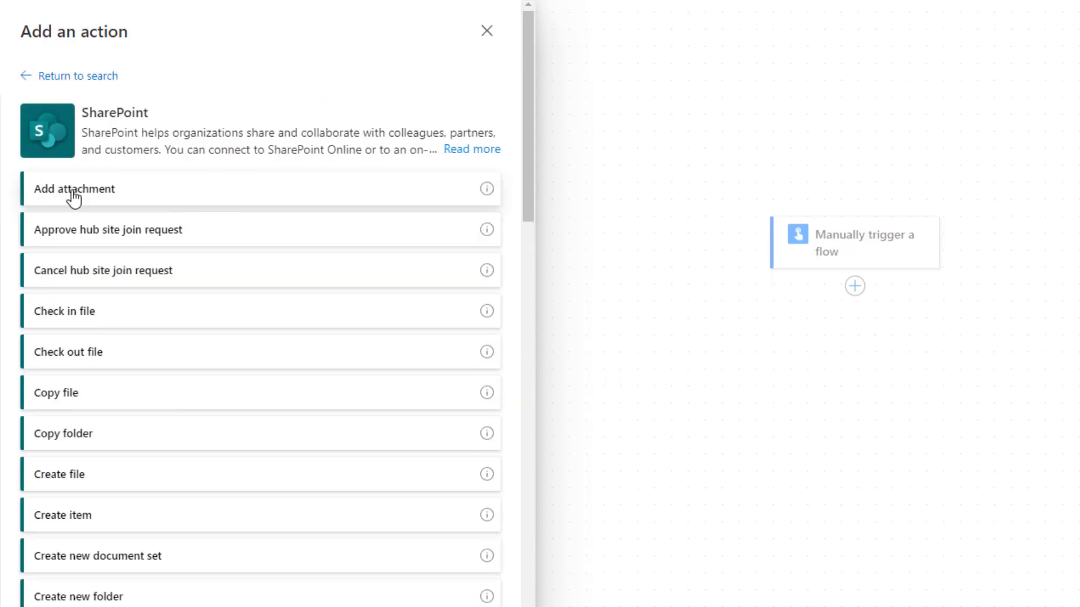
pyautogui.click(185, 527)
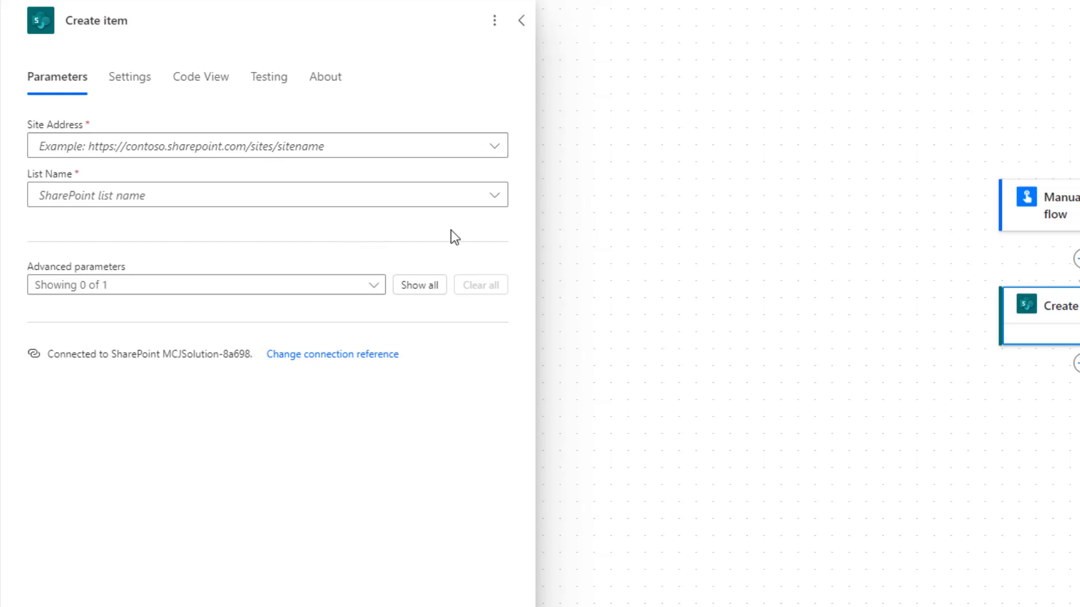
# Step: Set the Create item action's site address to MCJ Site 1 and its list name to MCJ List 1
pyautogui.click(494, 147)
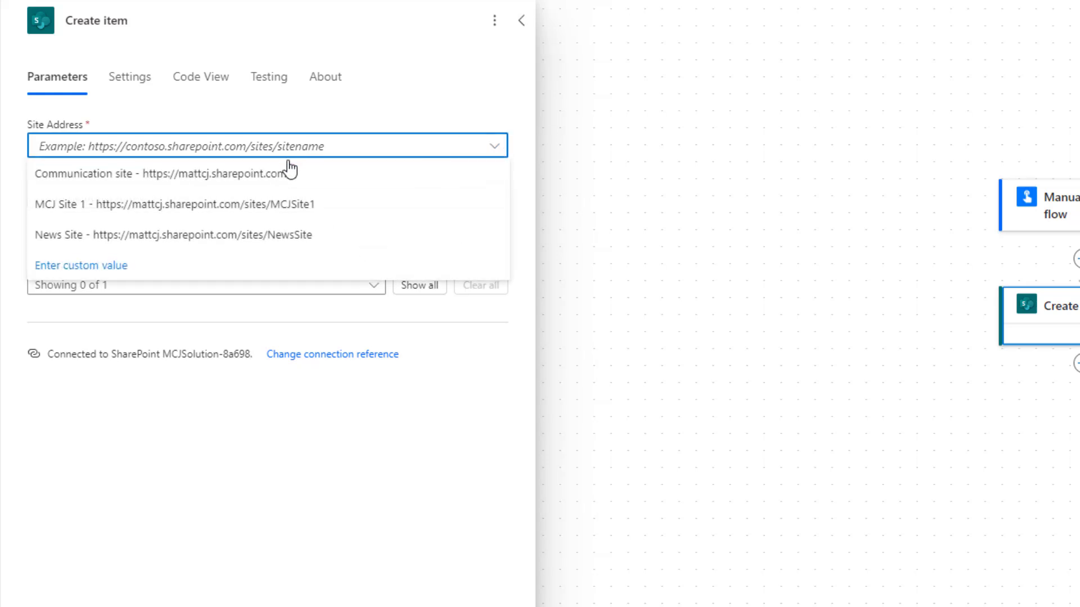
pyautogui.click(337, 208)
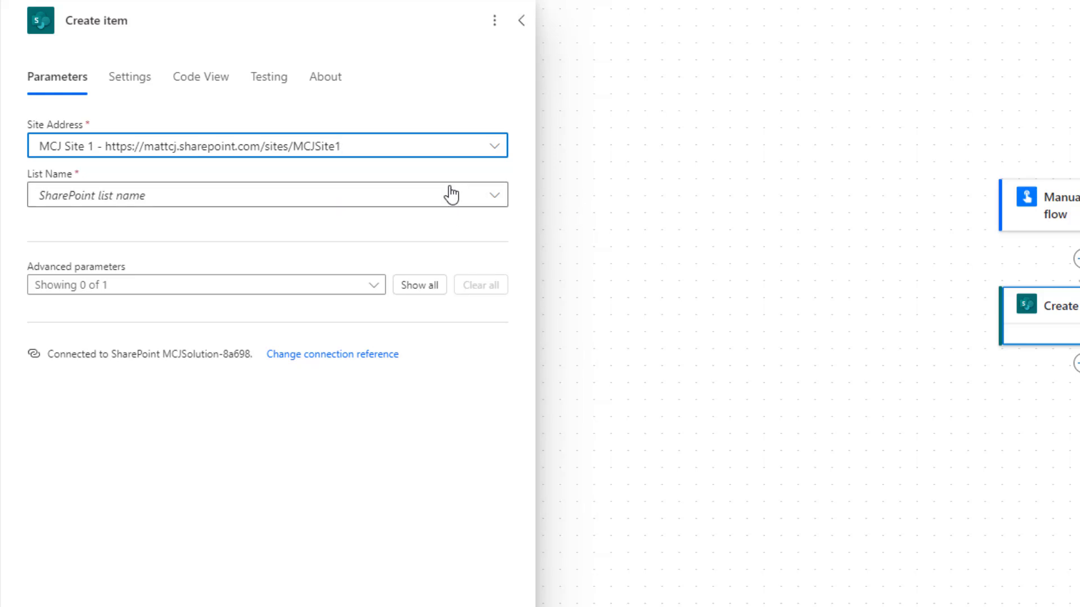
pyautogui.click(494, 197)
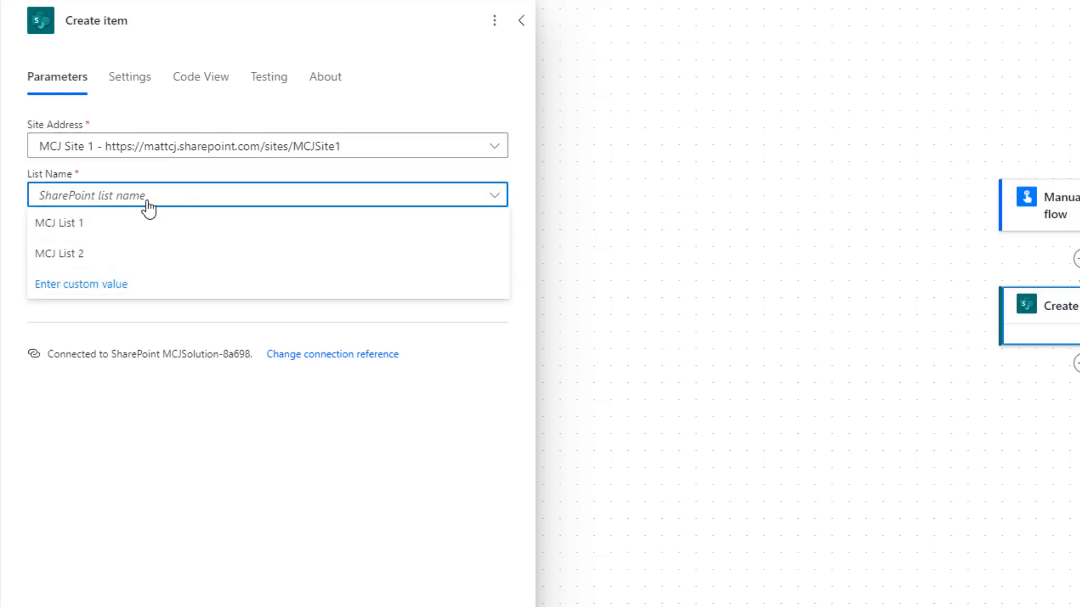
pyautogui.click(78, 241)
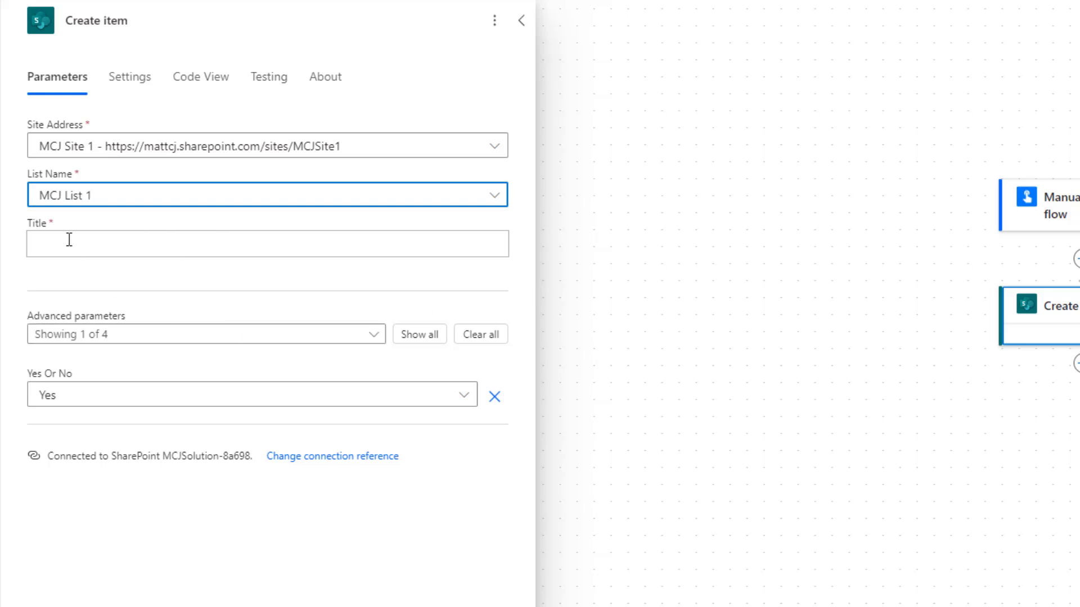
# Step: Enter "This is an automated item" as the item title and show all advanced parameters
pyautogui.click(151, 245)
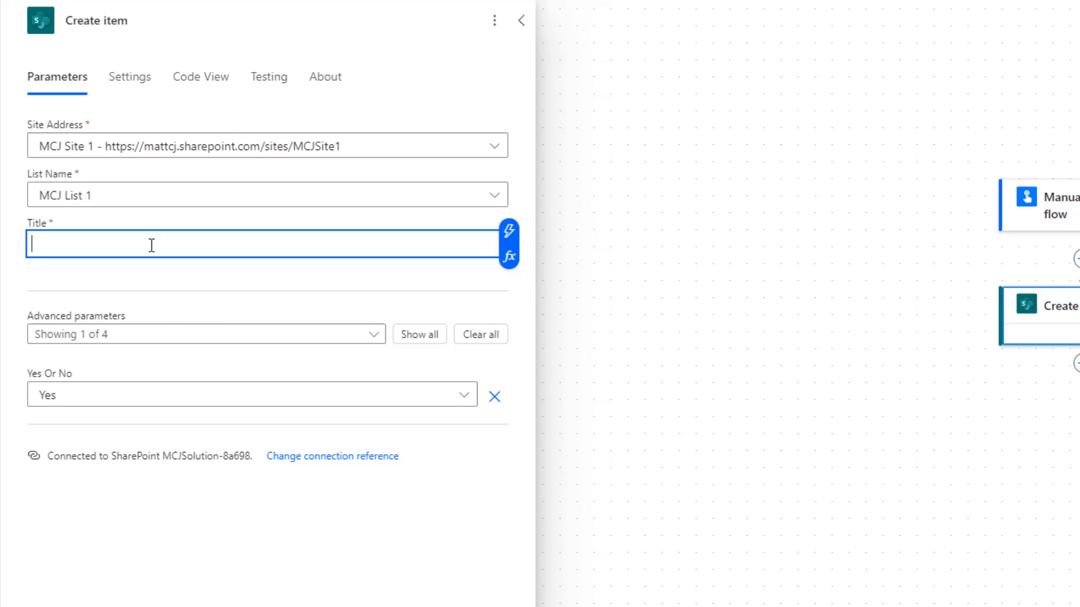
pyautogui.write('This is an automated')
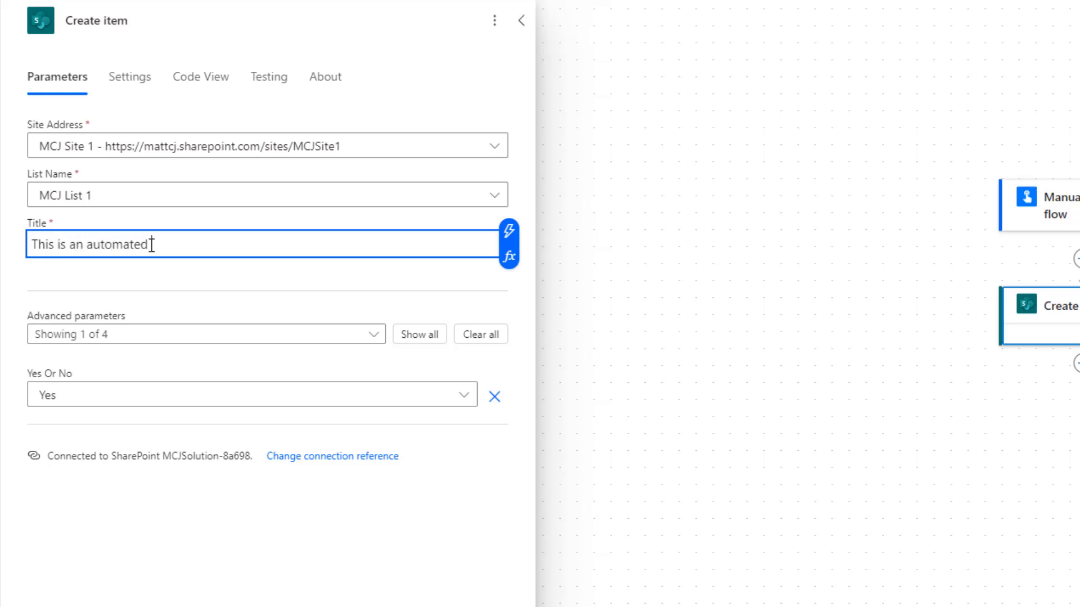
pyautogui.write(' item')
pyautogui.click(374, 338)
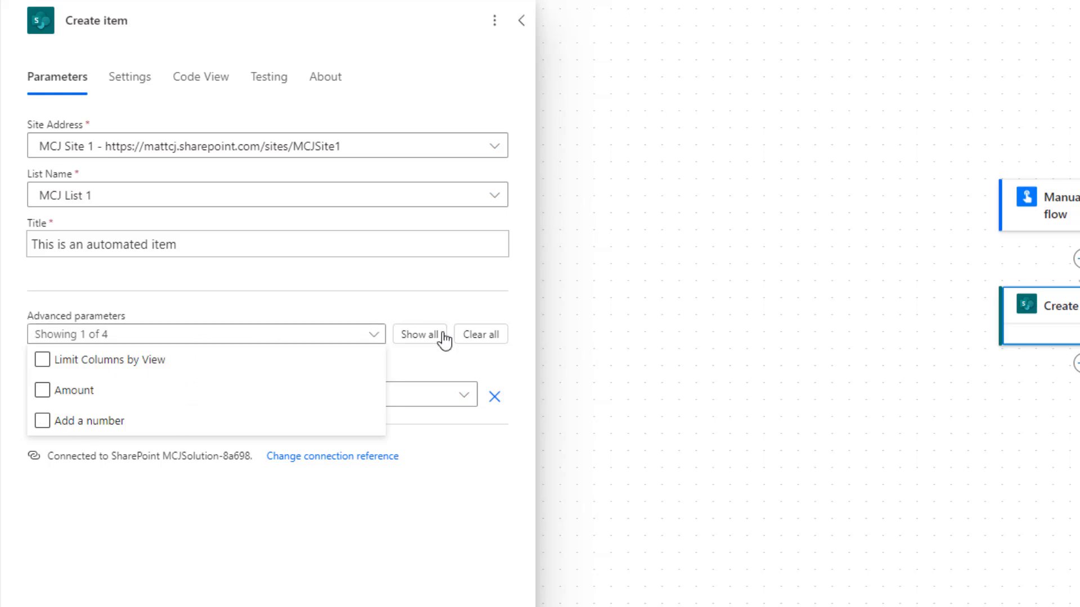
pyautogui.click(419, 335)
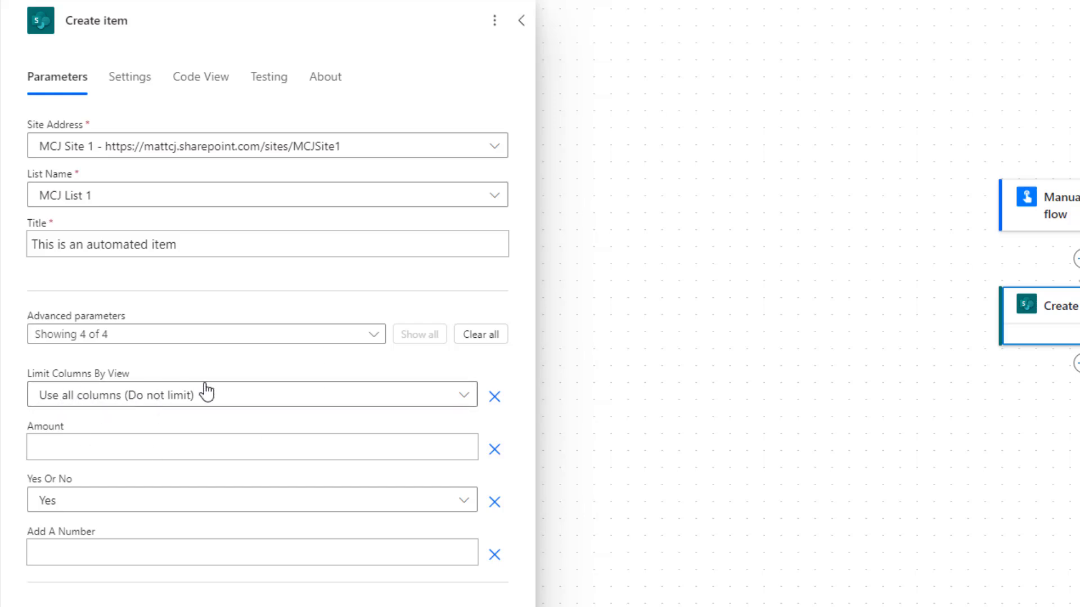
# Step: Switch to MCJ List 1 in SharePoint, open MCJ Test View and widen the "Add a number" column to examine the columns
pyautogui.click(454, 391)
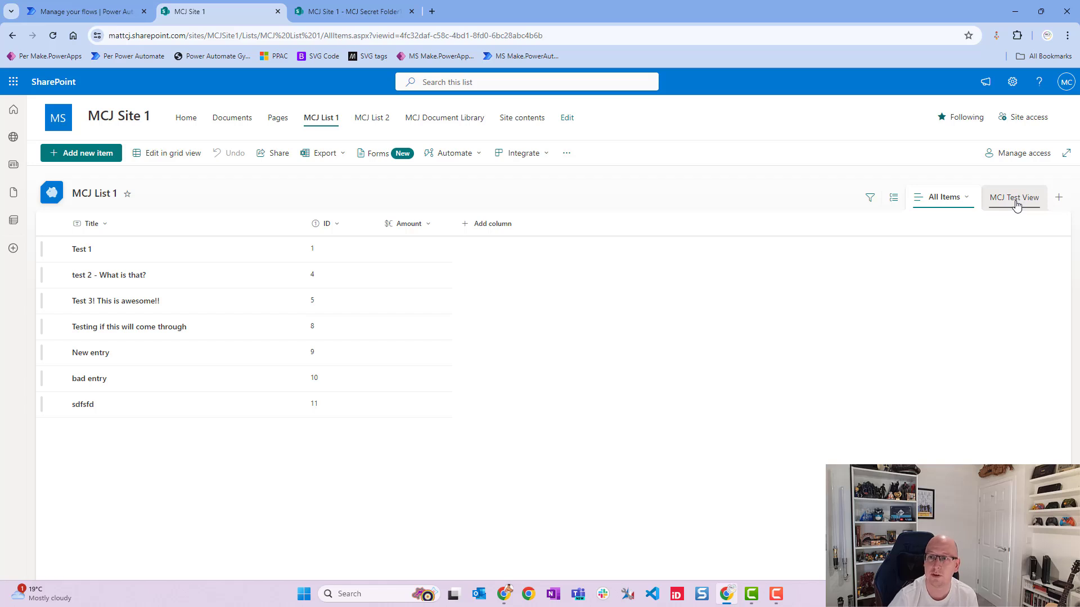
pyautogui.click(1015, 201)
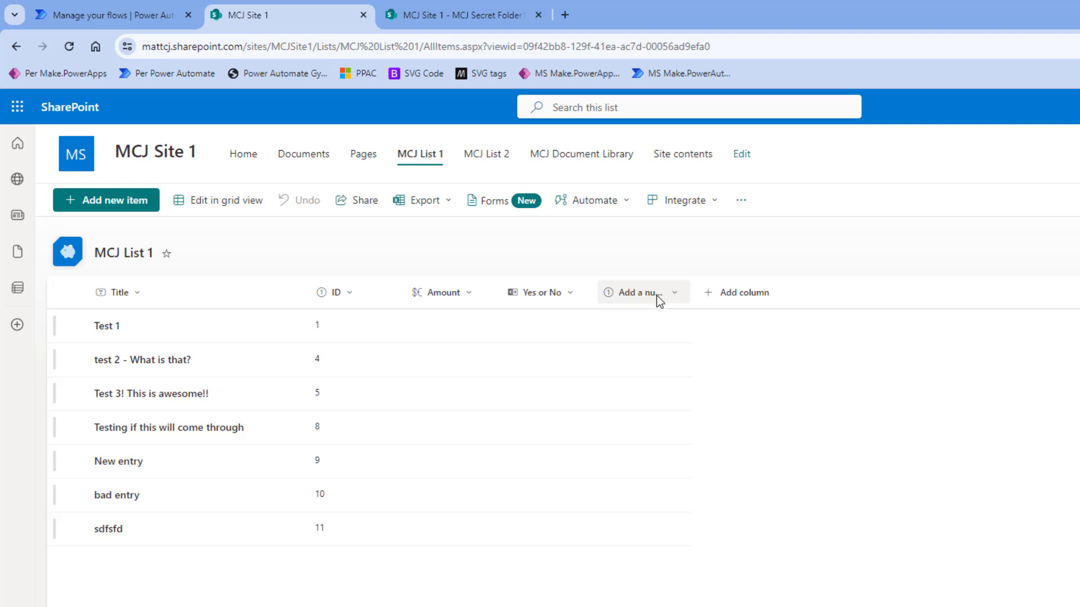
pyautogui.moveTo(691, 304); pyautogui.dragTo(787, 306)
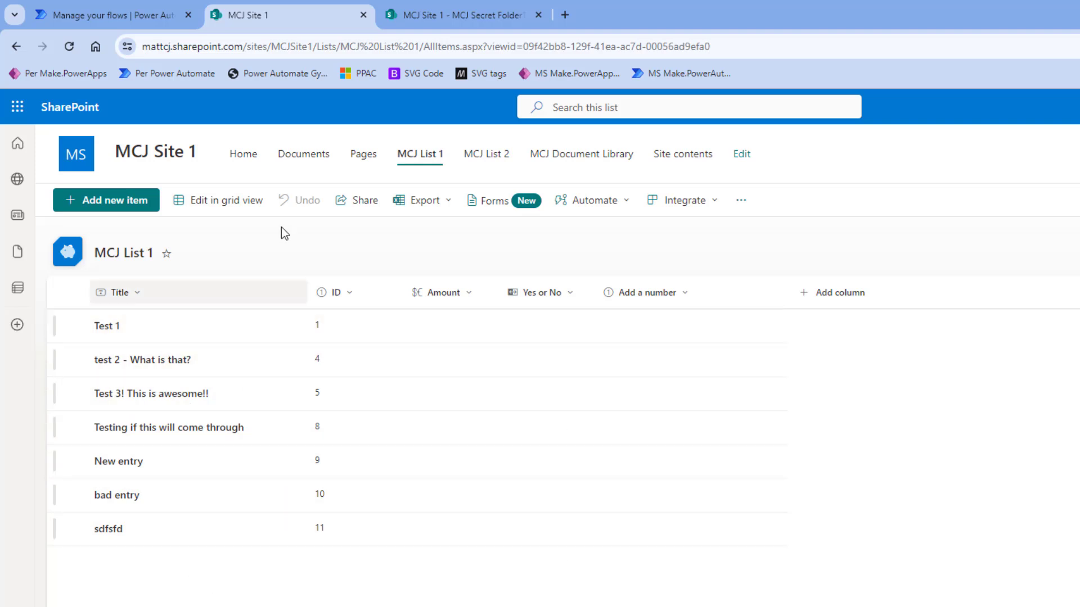
pyautogui.click(141, 213)
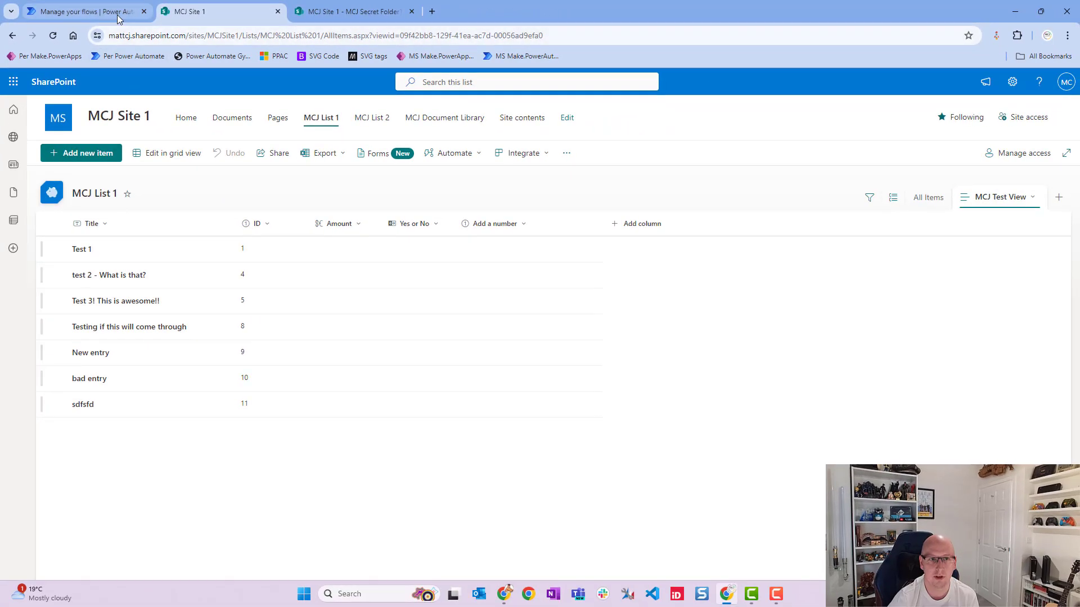
# Step: Return to the flow in Power Automate, limit the columns by the All Items view and show all advanced parameters
pyautogui.click(118, 16)
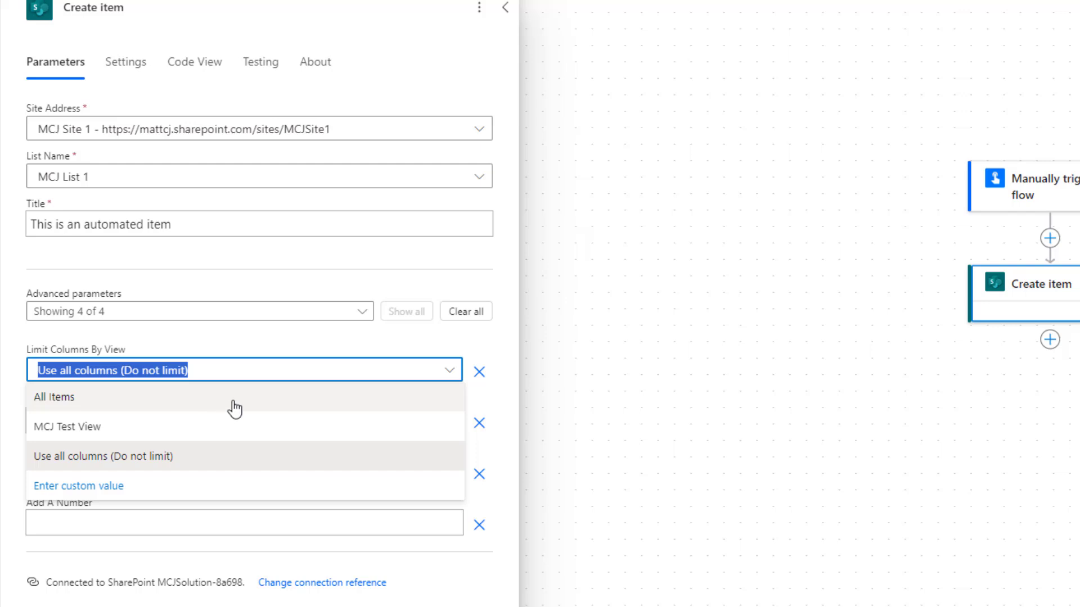
pyautogui.click(235, 408)
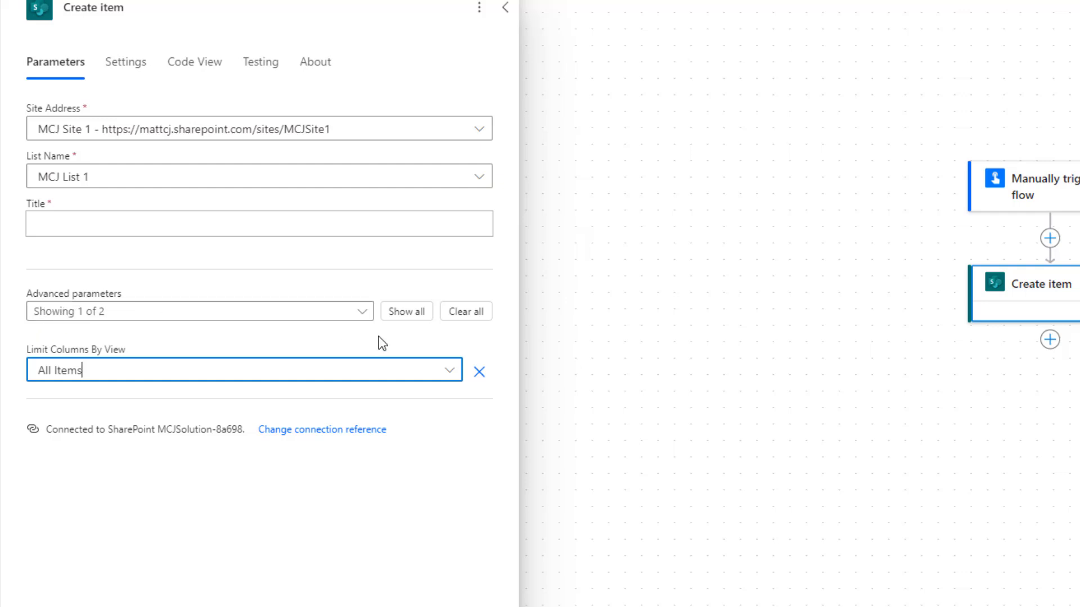
pyautogui.click(408, 311)
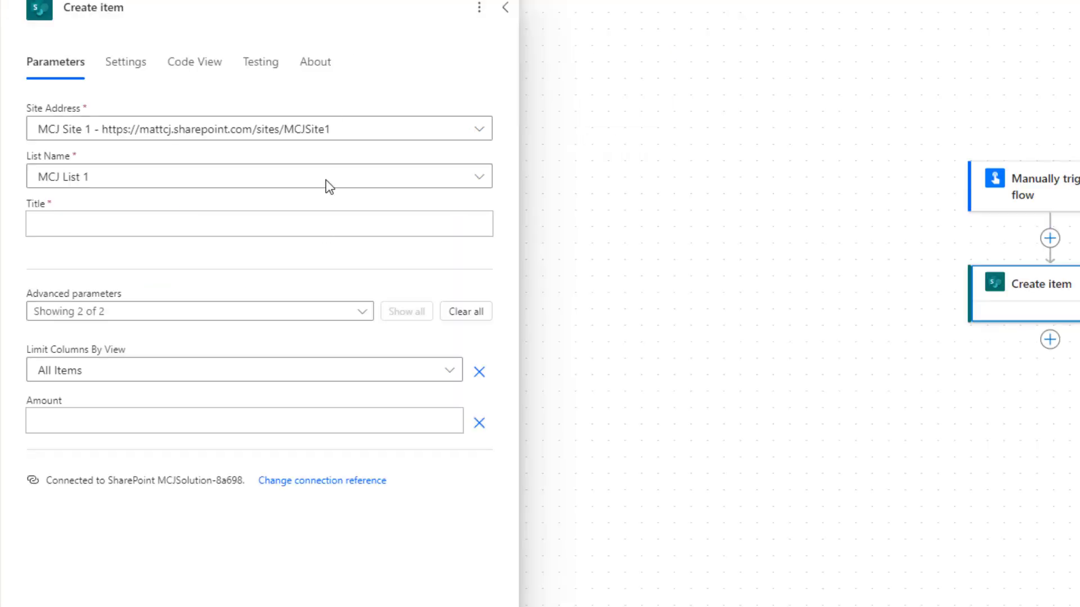
# Step: Limit the Create item columns by MCJ Test View and show all advanced parameters
pyautogui.click(451, 380)
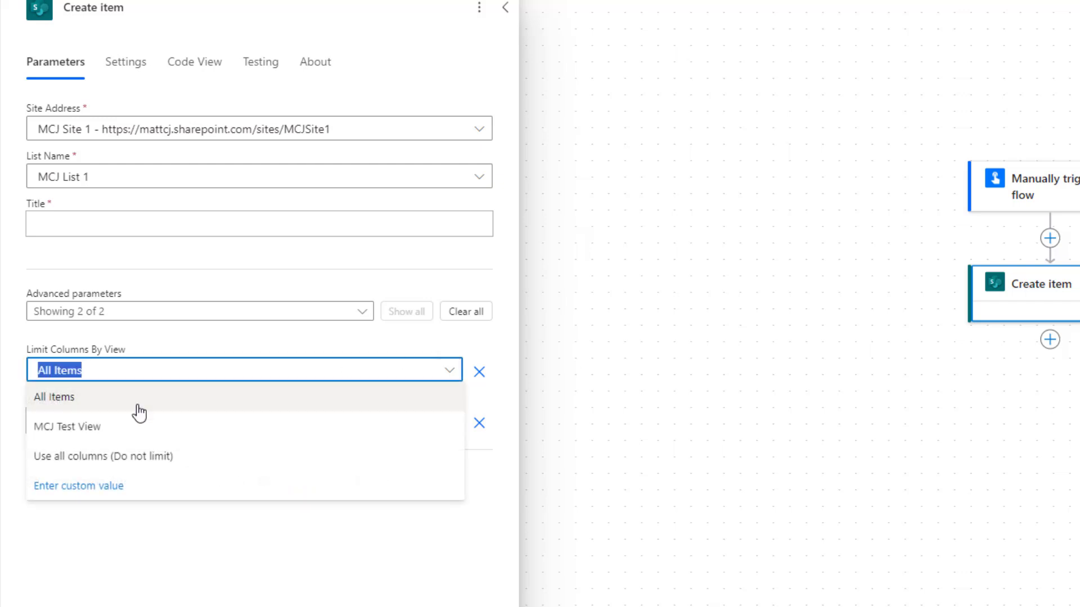
pyautogui.click(118, 427)
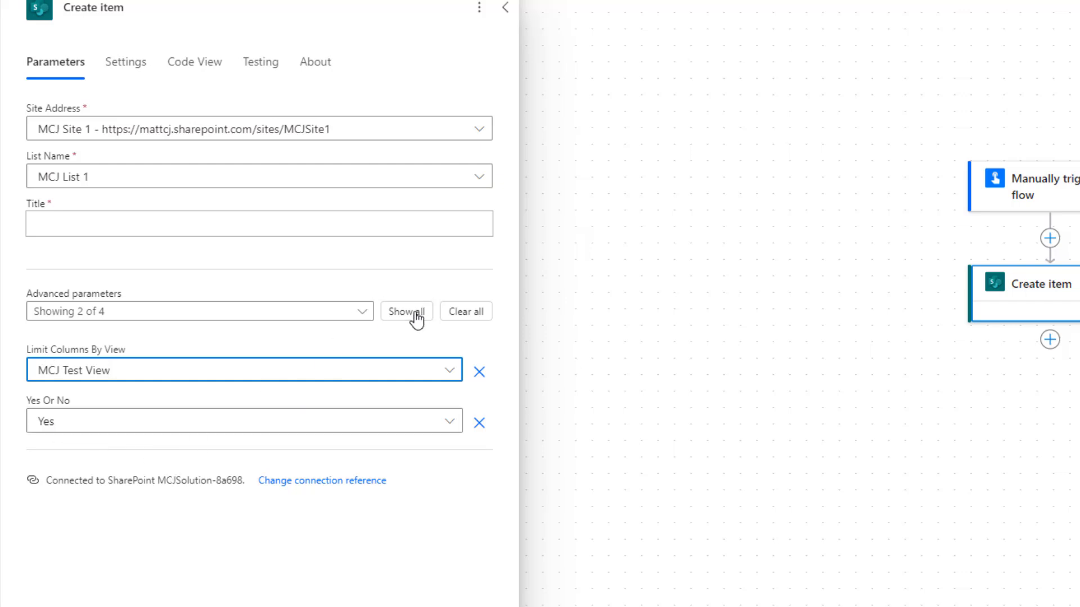
pyautogui.click(398, 324)
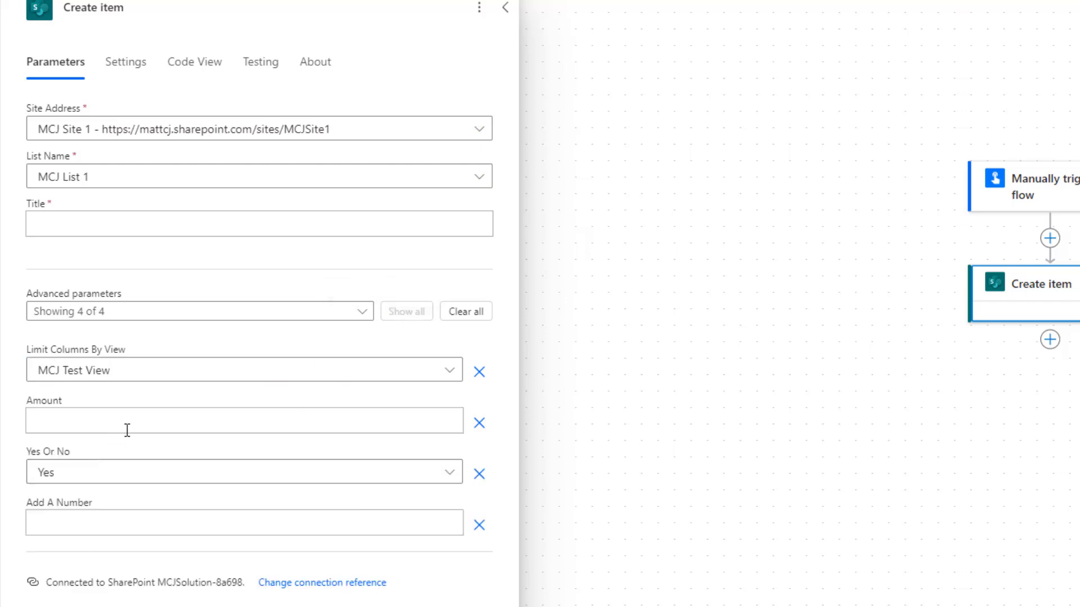
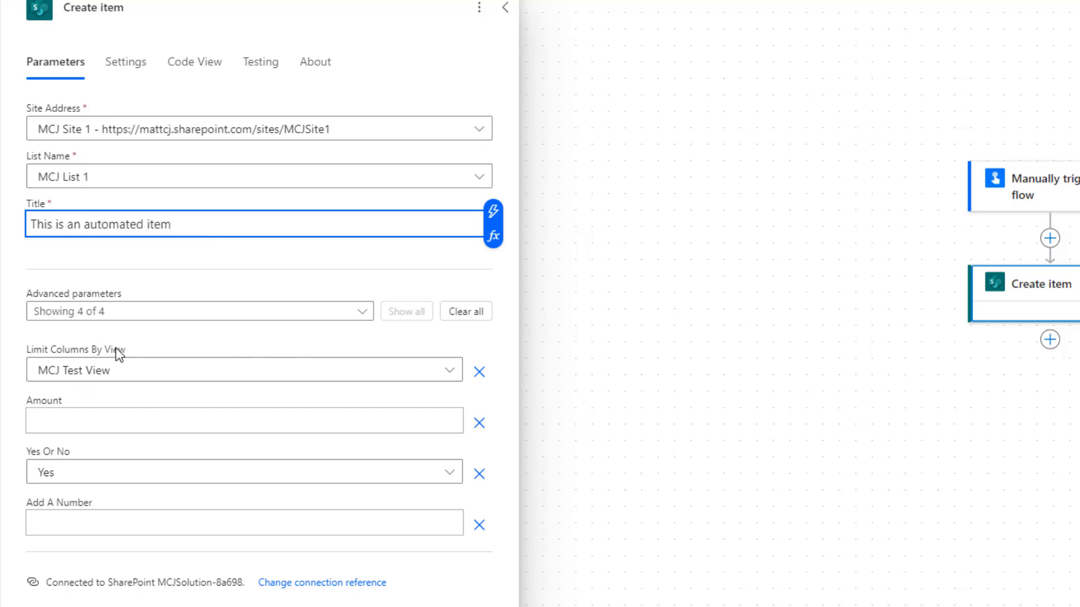
# Step: Fill in the title "This is an automated item", Amount 12, Yes Or No as No, and Add A Number 1
pyautogui.click(159, 423)
pyautogui.click(172, 523)
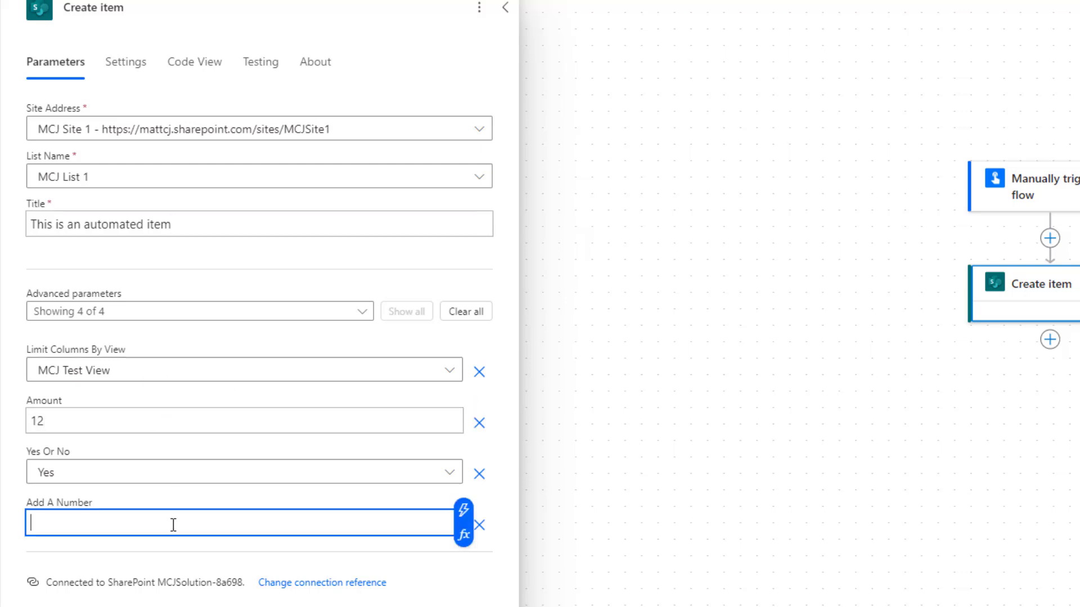
pyautogui.click(442, 474)
pyautogui.click(150, 534)
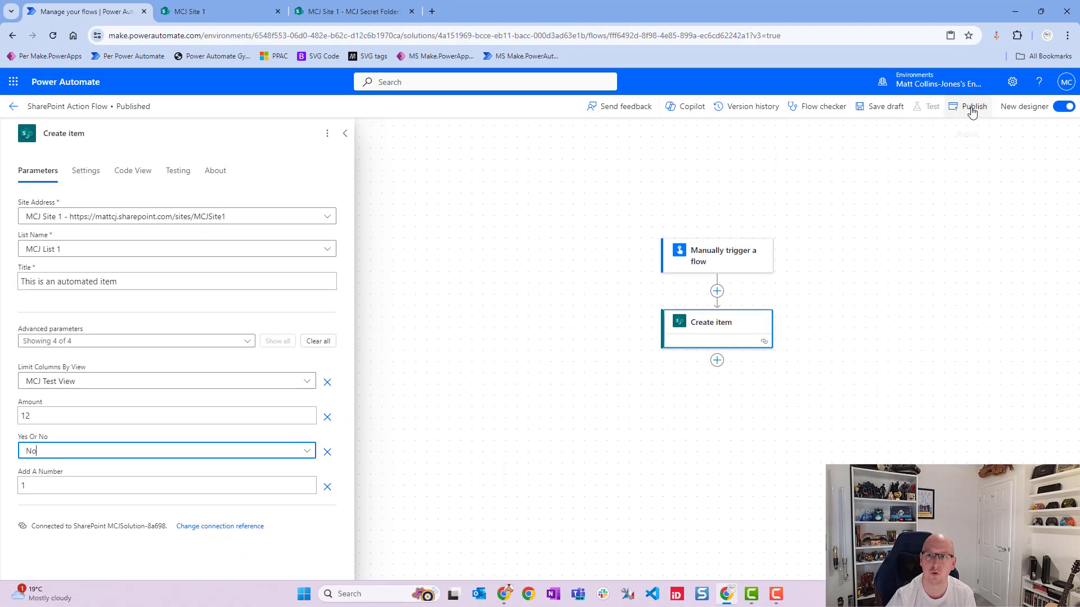
# Step: Publish the flow and run a manual test of it
pyautogui.click(972, 110)
pyautogui.click(929, 110)
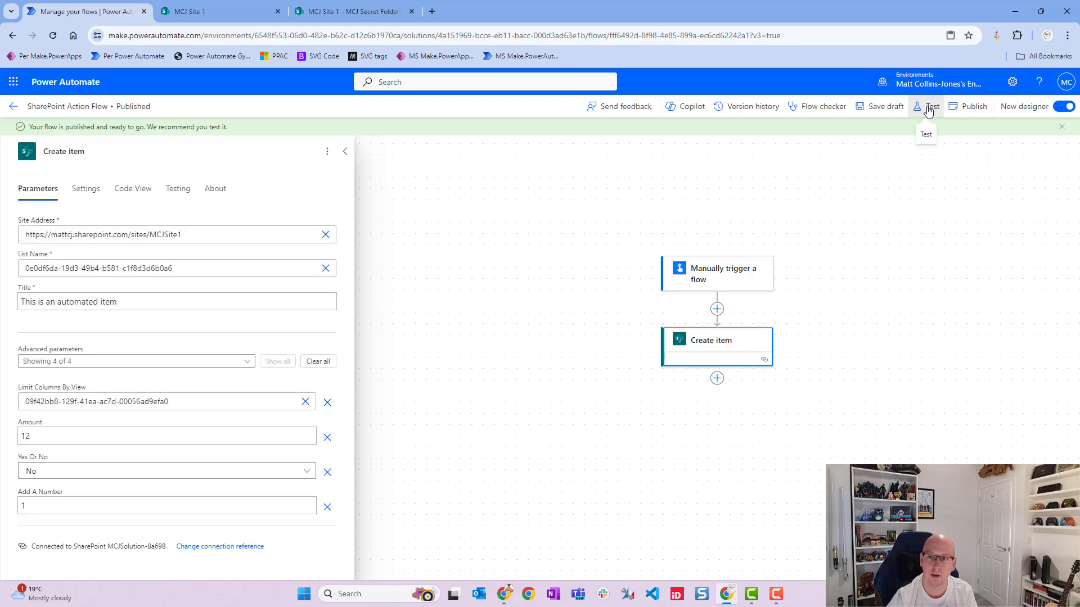
pyautogui.click(896, 140)
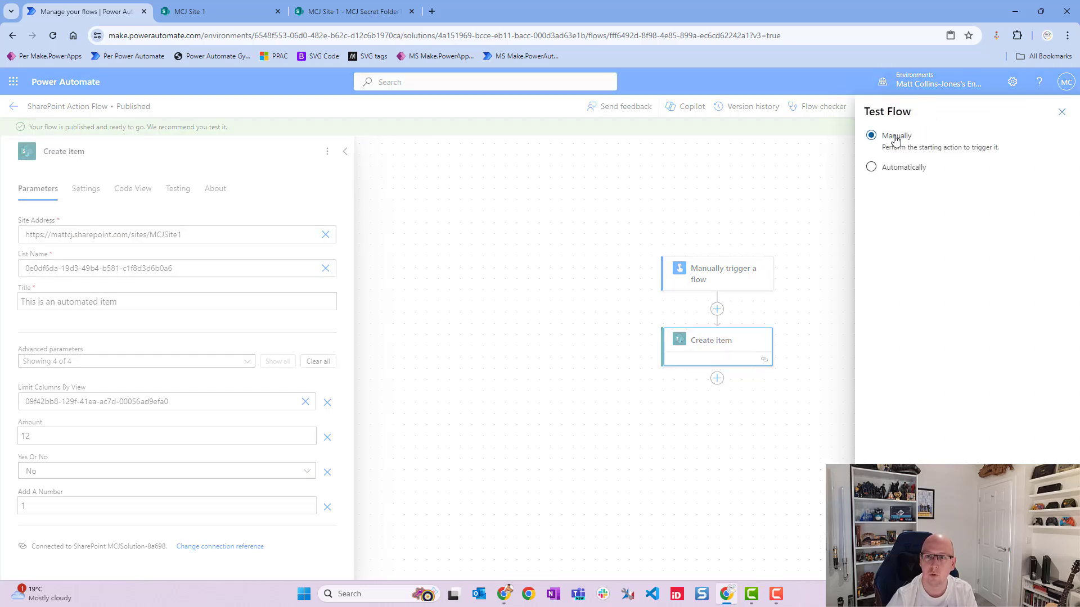
pyautogui.click(876, 564)
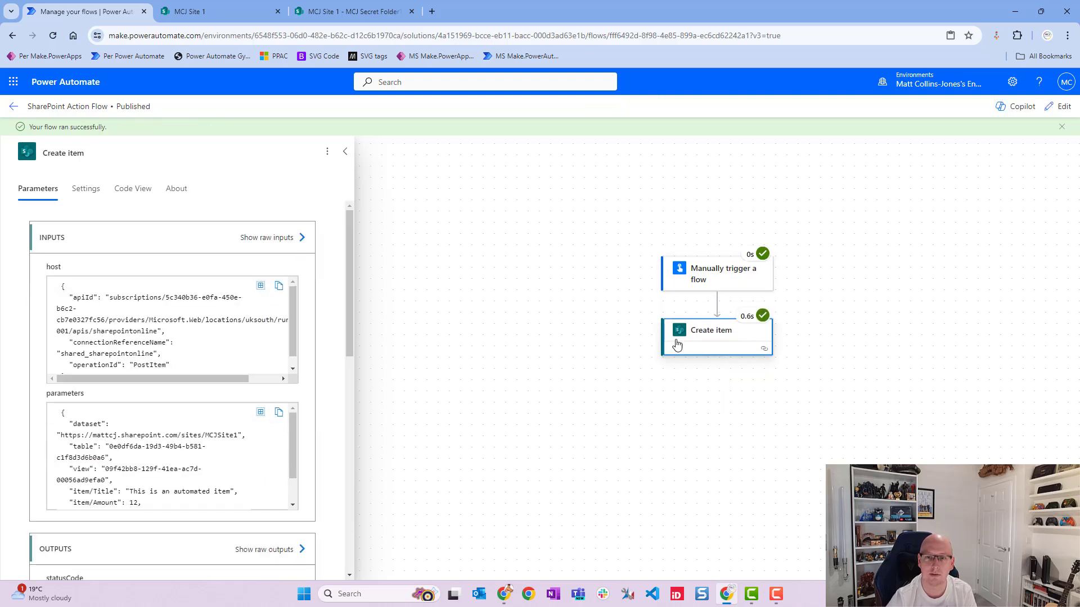
# Step: Switch to SharePoint, refresh MCJ List 1 and open the details of "This is an automated item" in MCJ Test View
pyautogui.click(229, 10)
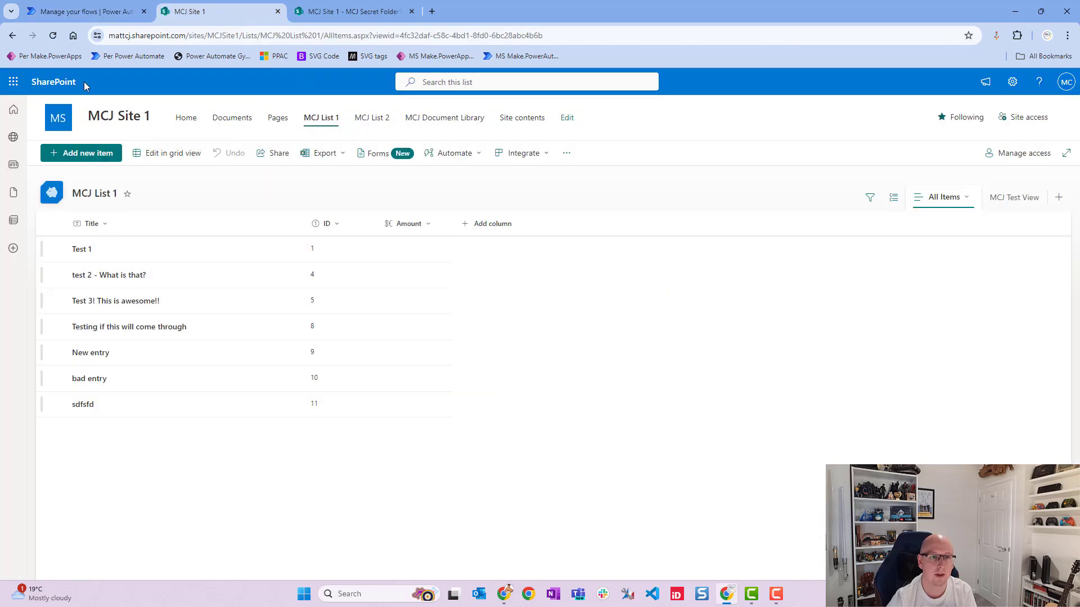
pyautogui.click(54, 35)
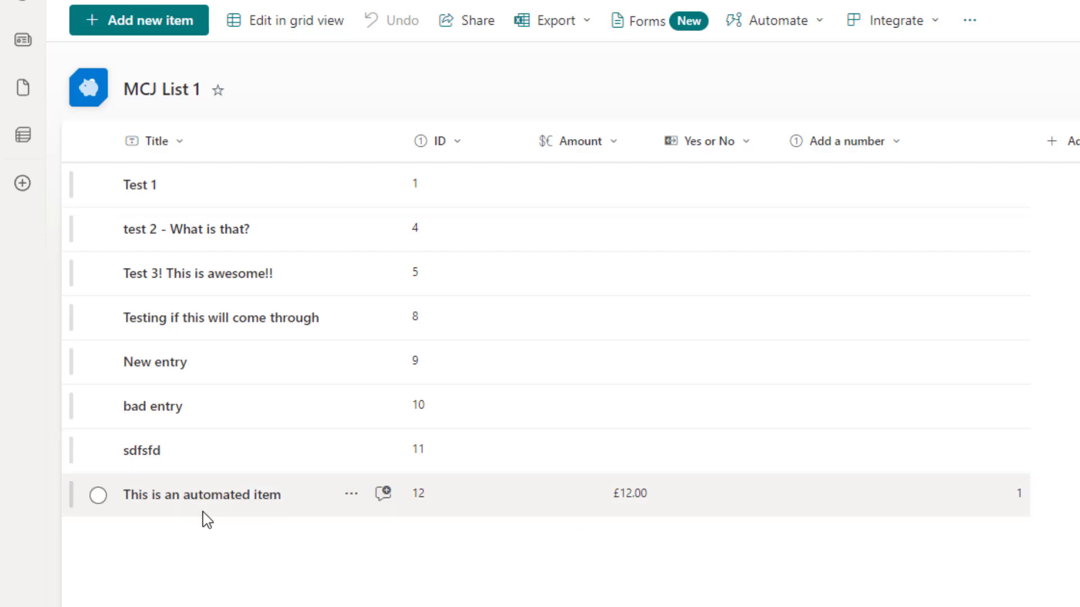
pyautogui.click(631, 497)
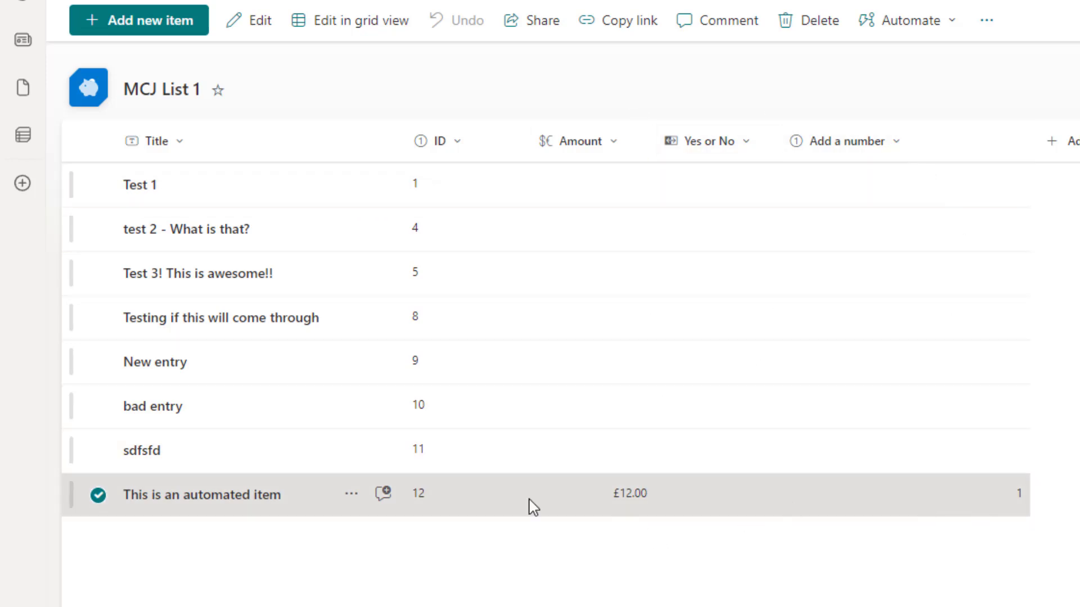
pyautogui.click(219, 502)
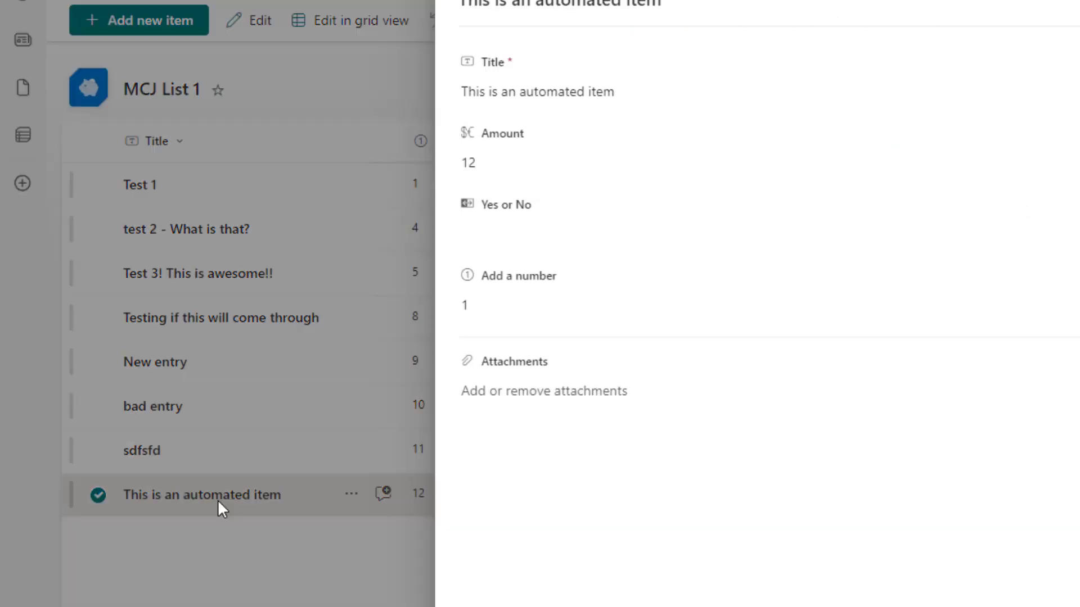
# Step: Try ticking Yes in the item's Yes or No field, clear it again and close the item details
pyautogui.click(503, 243)
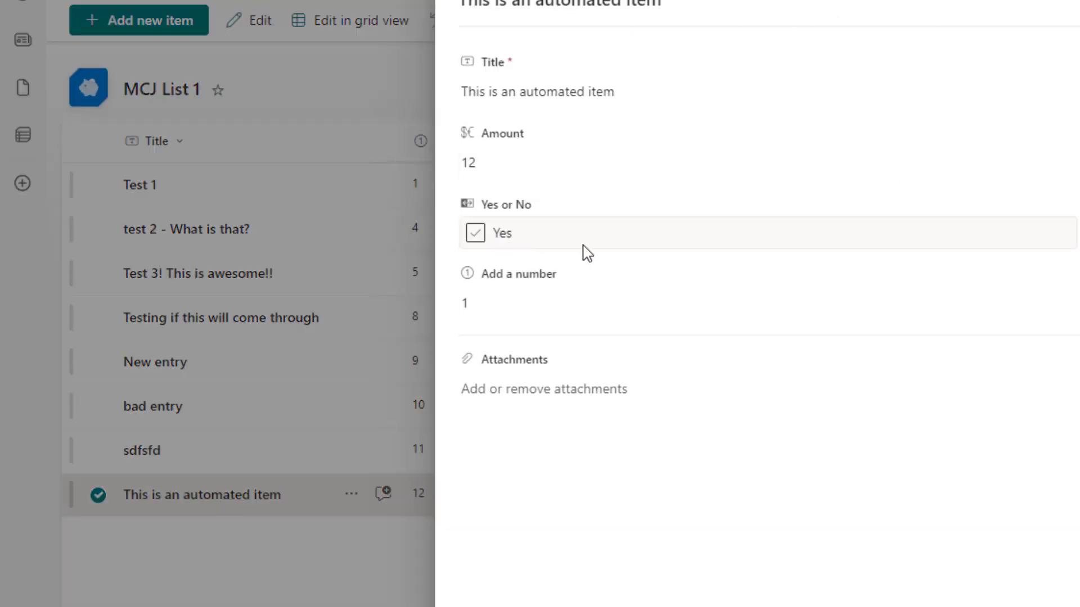
pyautogui.click(475, 237)
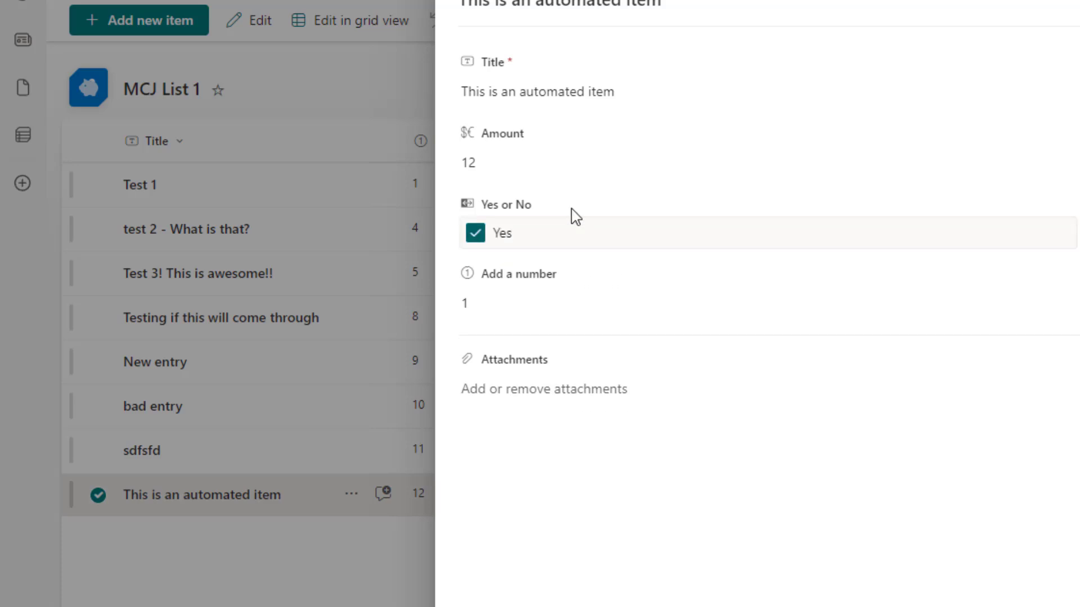
pyautogui.click(478, 241)
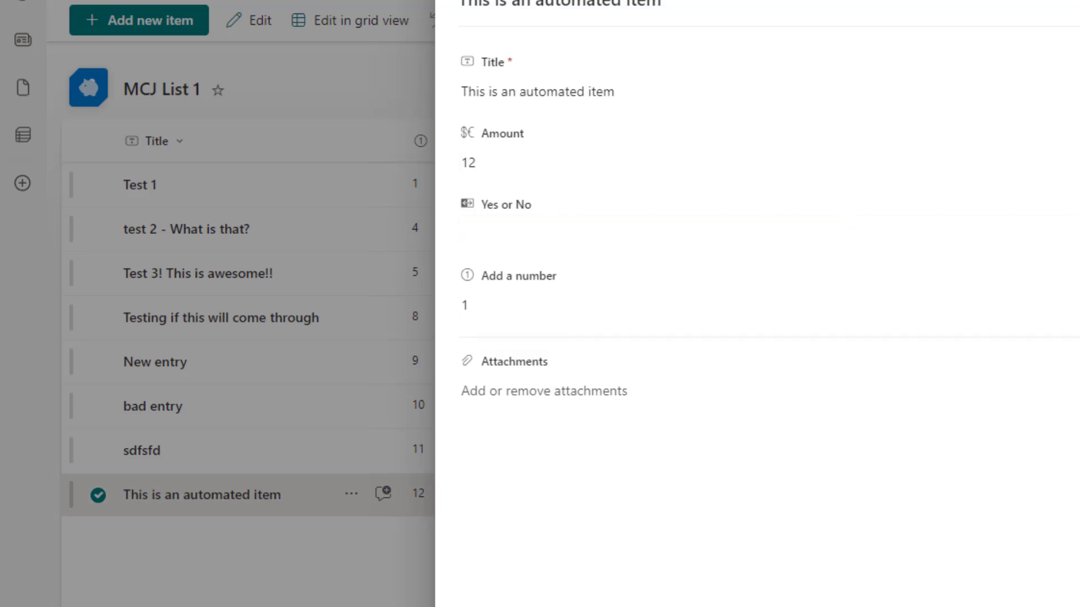
pyautogui.press('Escape')
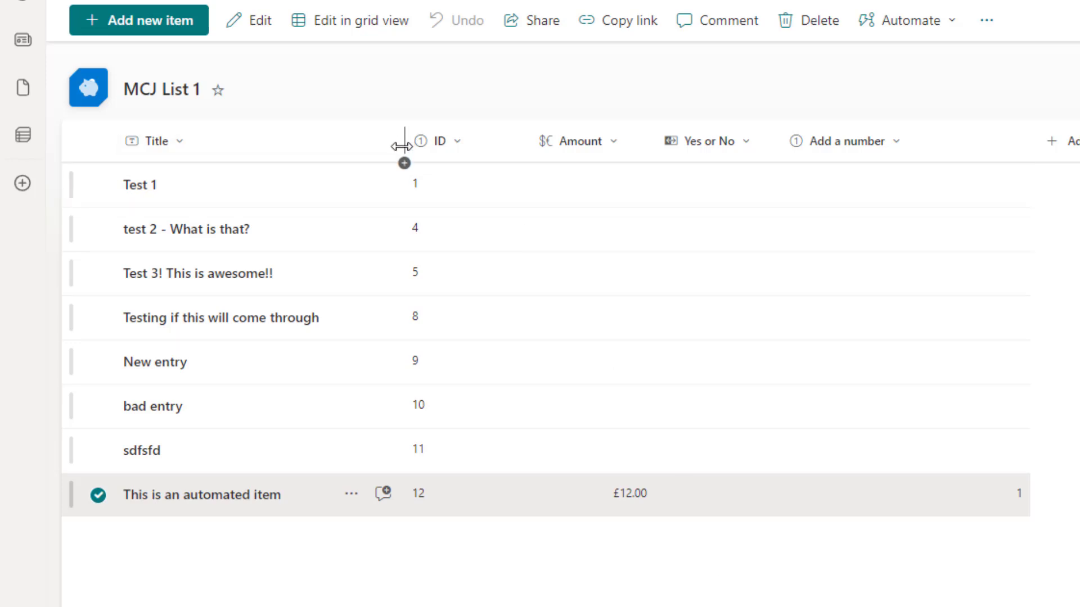
# Step: Widen the Title column of MCJ List 1 slightly and return to the flow run in Power Automate
pyautogui.moveTo(405, 141); pyautogui.dragTo(451, 163)
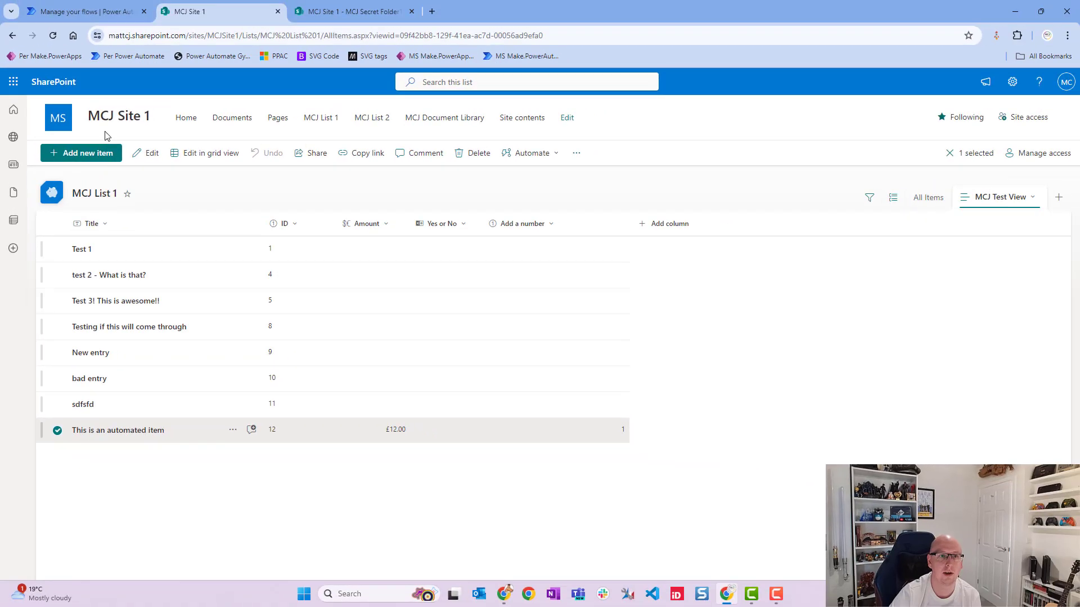
pyautogui.click(82, 12)
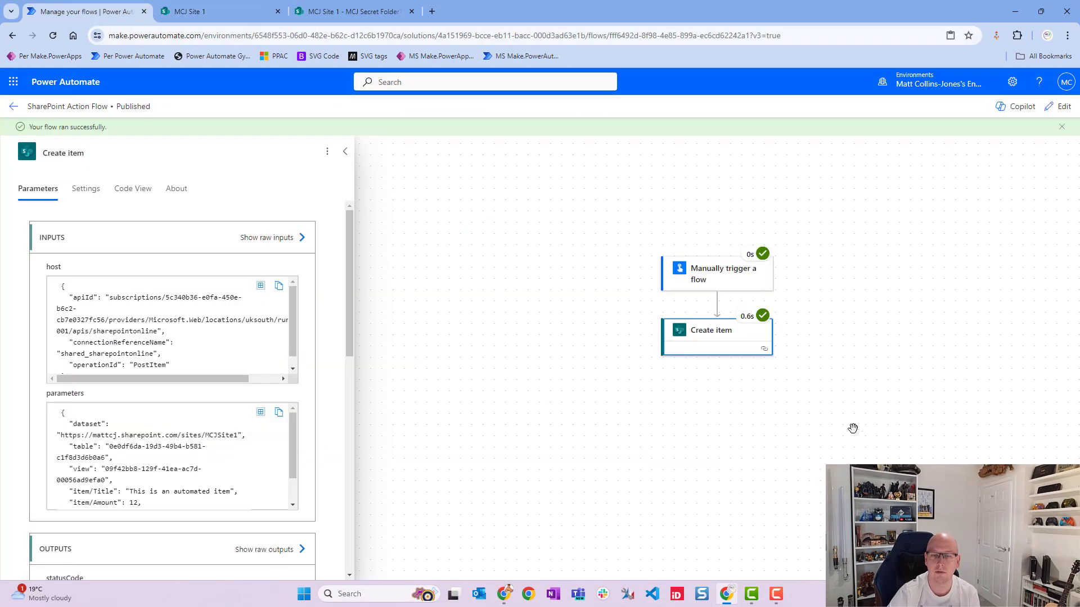